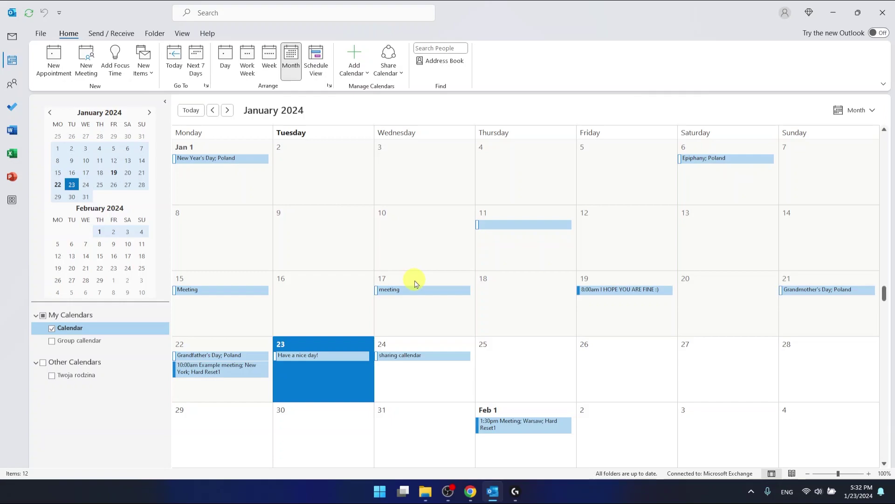
Switch Outlook to the Mail view and show the File backstage's Open & Export options.
{"action": "left_click", "coordinate": [834, 12]}
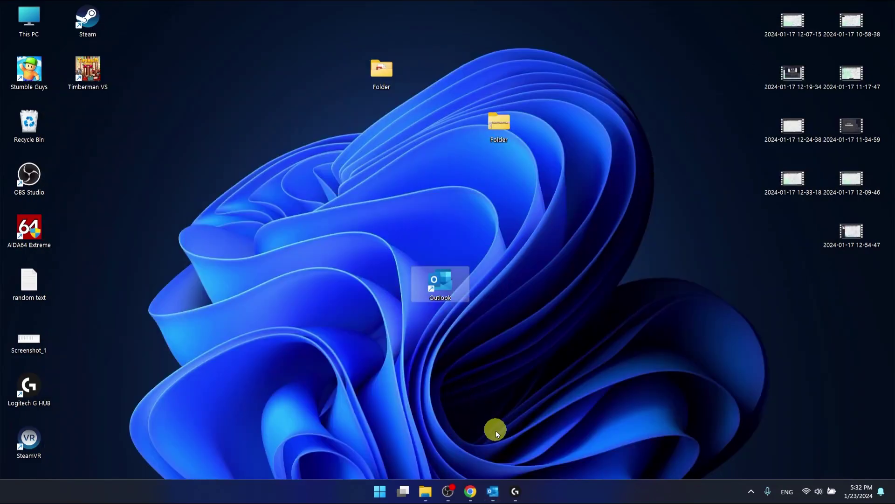
{"action": "left_click", "coordinate": [496, 497]}
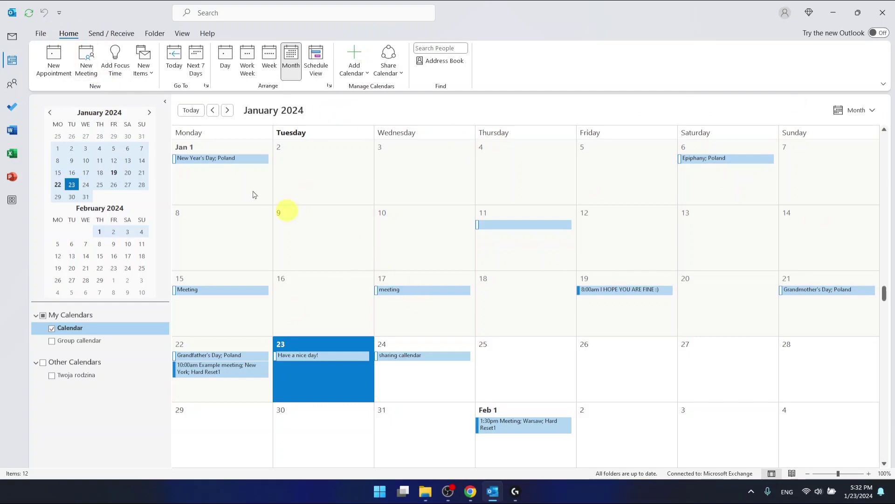
{"action": "left_click", "coordinate": [18, 43]}
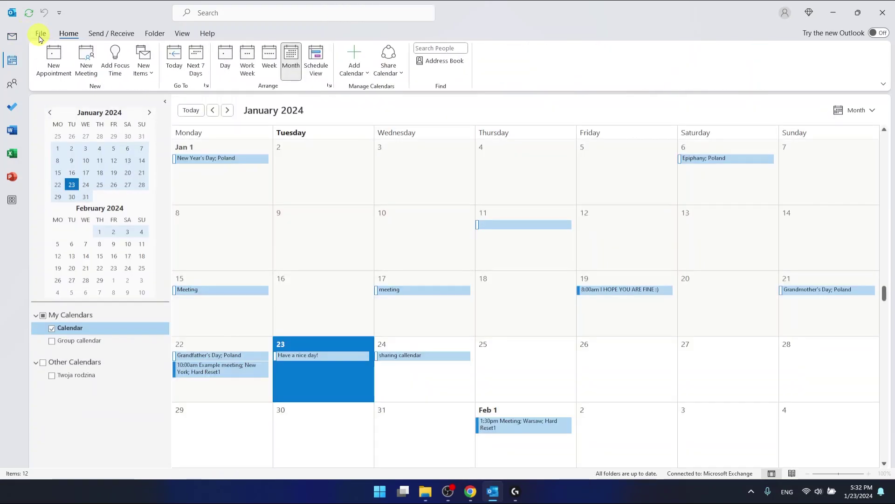
{"action": "left_click", "coordinate": [38, 33]}
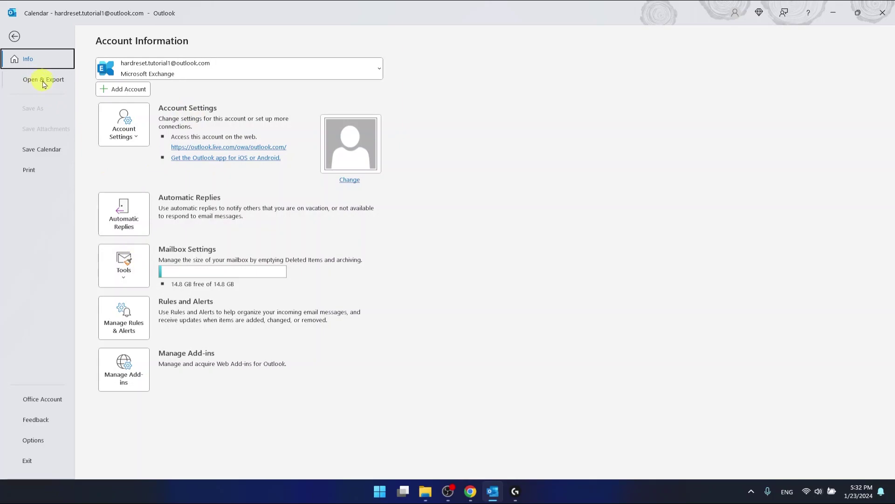
{"action": "left_click", "coordinate": [43, 81]}
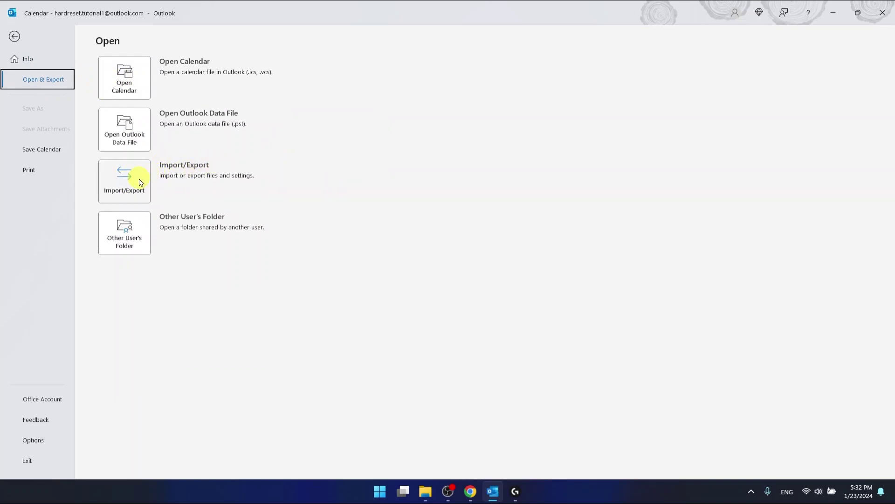
Start the Import/Export wizard with 'Export to a file' selected.
{"action": "left_click", "coordinate": [140, 182]}
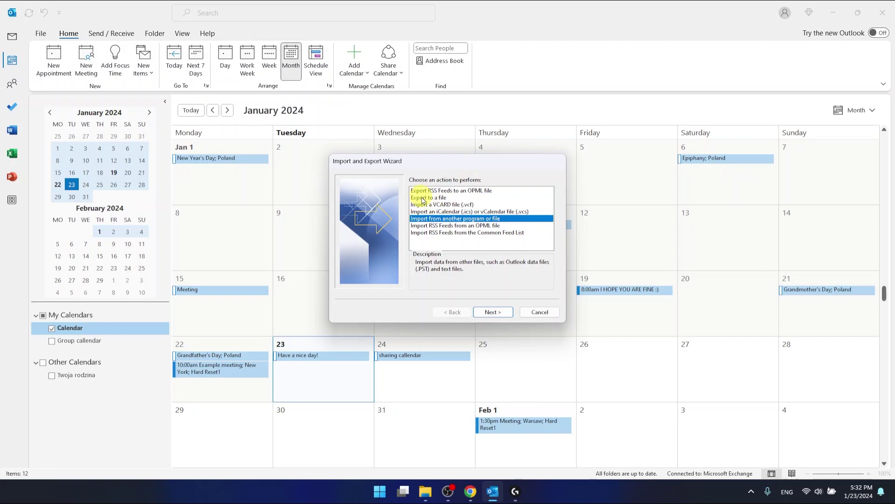
{"action": "left_click", "coordinate": [432, 199]}
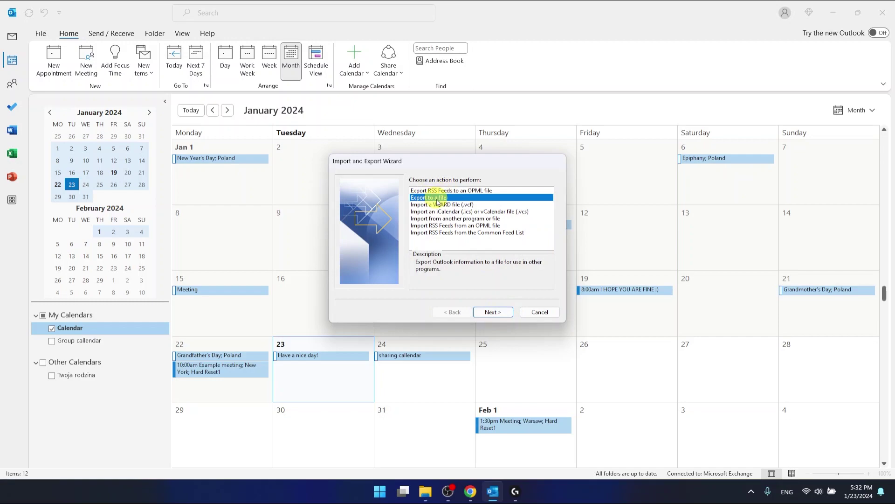
{"action": "left_click", "coordinate": [493, 312]}
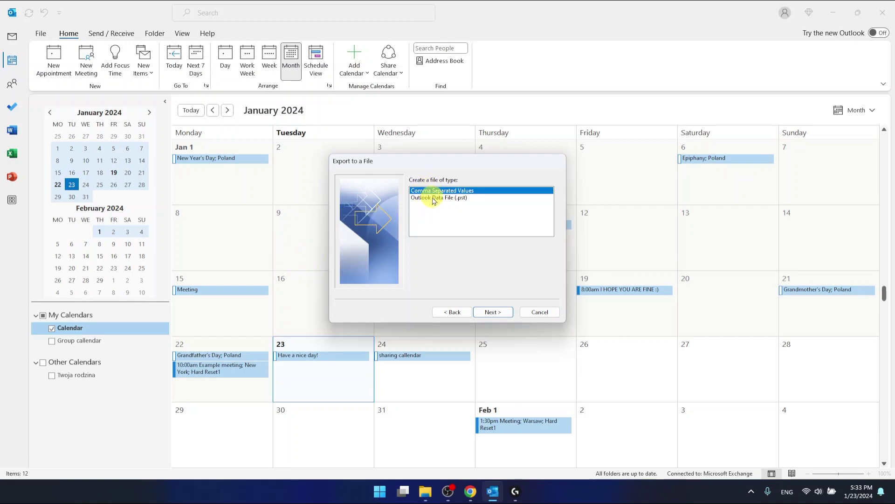
Choose Comma Separated Values instead of Outlook Data File (.pst) as the export type.
{"action": "left_click", "coordinate": [433, 198]}
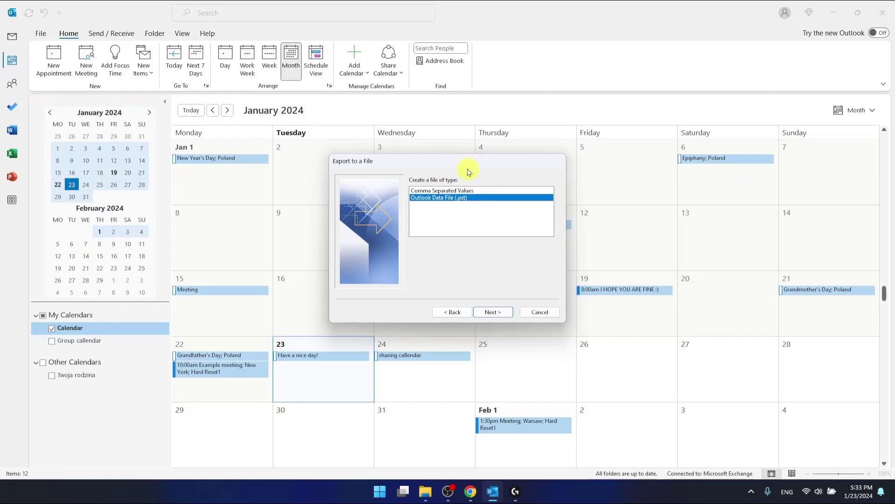
{"action": "left_click", "coordinate": [461, 191]}
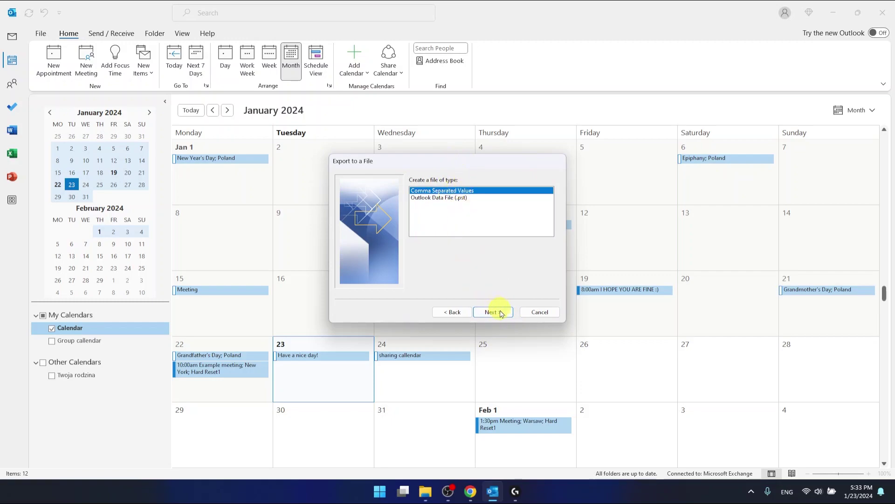
{"action": "left_click", "coordinate": [493, 312]}
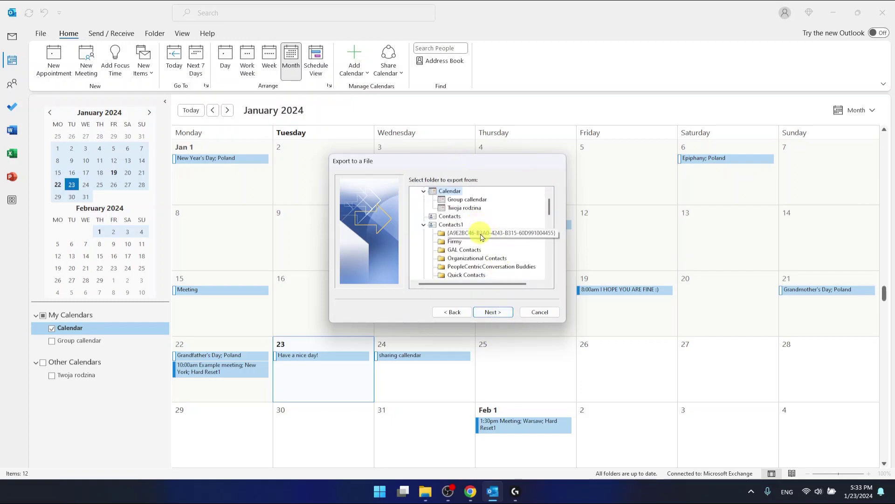
Pick the account's Calendar folder as the export source.
{"action": "scroll", "coordinate": [480, 233], "scroll_direction": "up", "scroll_amount": 1}
{"action": "scroll", "coordinate": [466, 241], "scroll_direction": "down", "scroll_amount": 5}
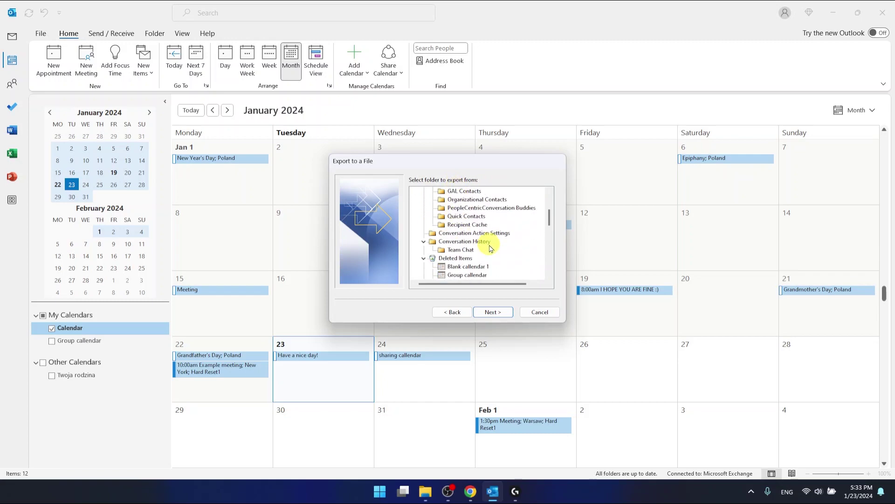
{"action": "scroll", "coordinate": [480, 243], "scroll_direction": "up", "scroll_amount": 5}
{"action": "scroll", "coordinate": [494, 247], "scroll_direction": "down", "scroll_amount": 5}
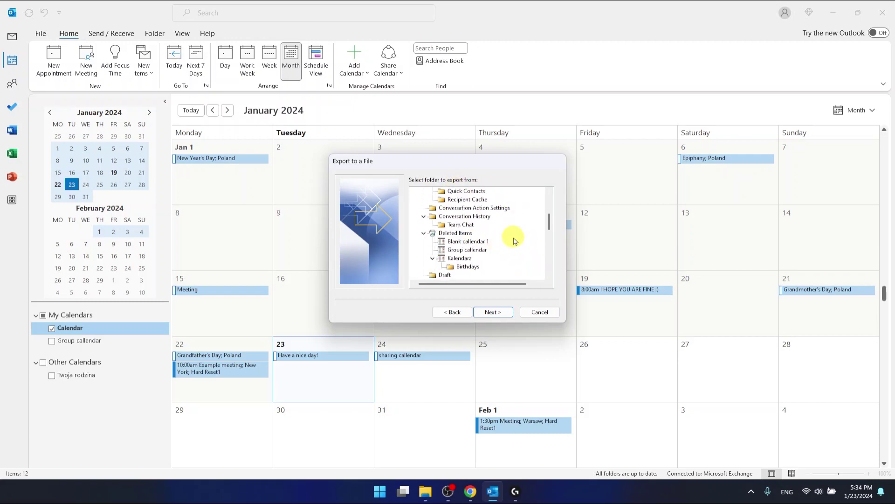
{"action": "scroll", "coordinate": [502, 240], "scroll_direction": "up", "scroll_amount": 5}
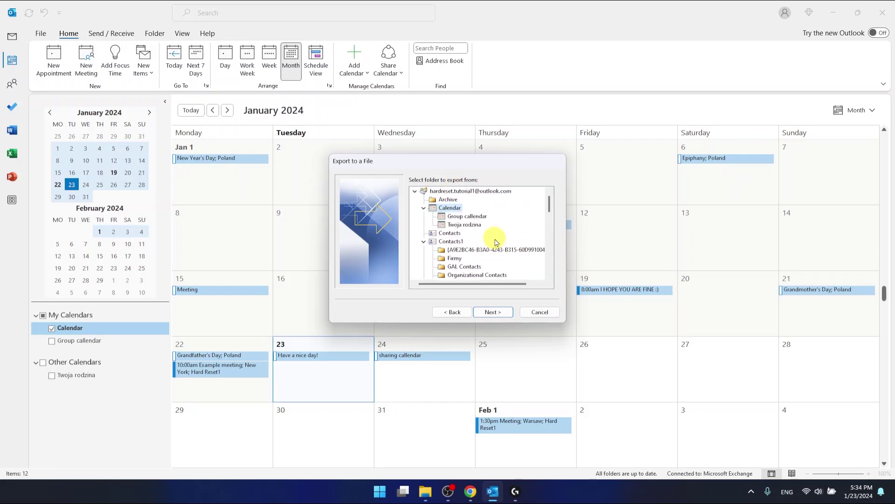
{"action": "left_click", "coordinate": [447, 210]}
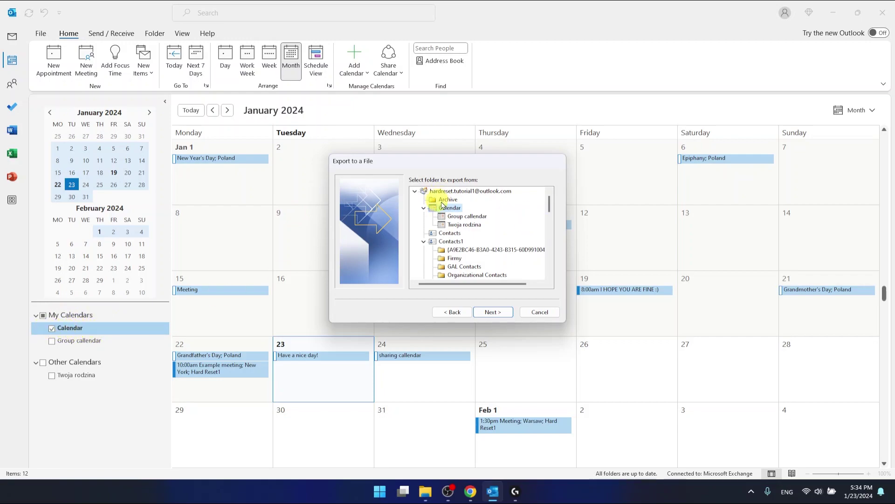
{"action": "left_click", "coordinate": [493, 313]}
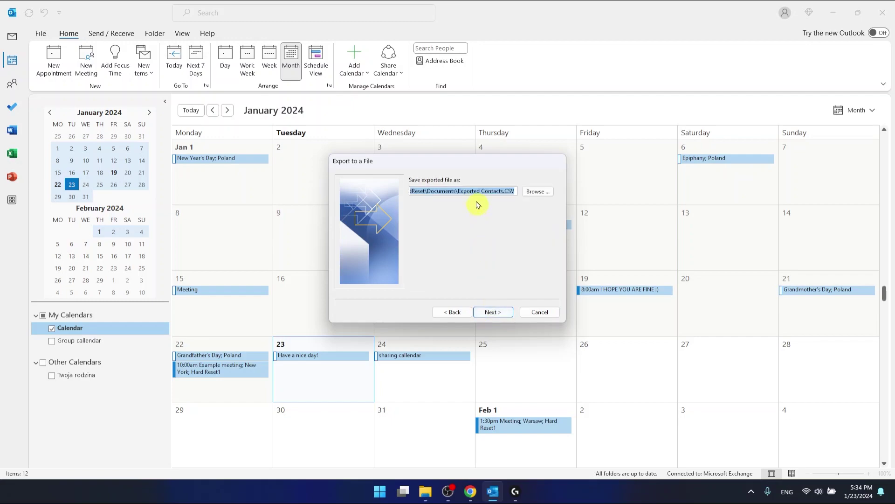
Replace the Exported Contacts file name with 'exported callendar' in Documents.
{"action": "left_click", "coordinate": [483, 194]}
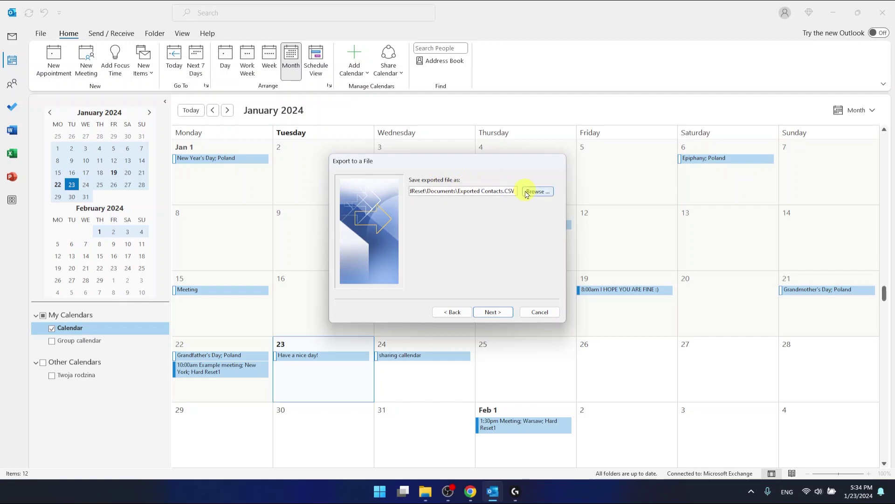
{"action": "left_click", "coordinate": [540, 194]}
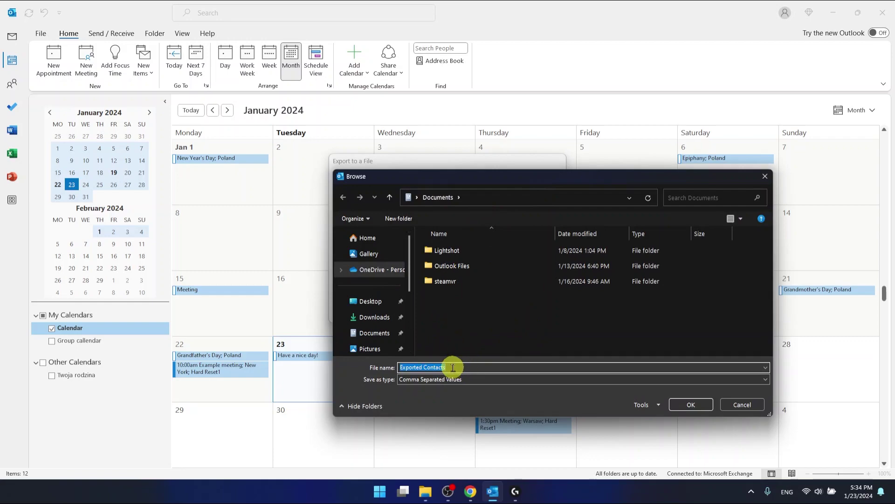
{"action": "key", "text": "BackSpace"}
{"action": "type", "text": "ar"}
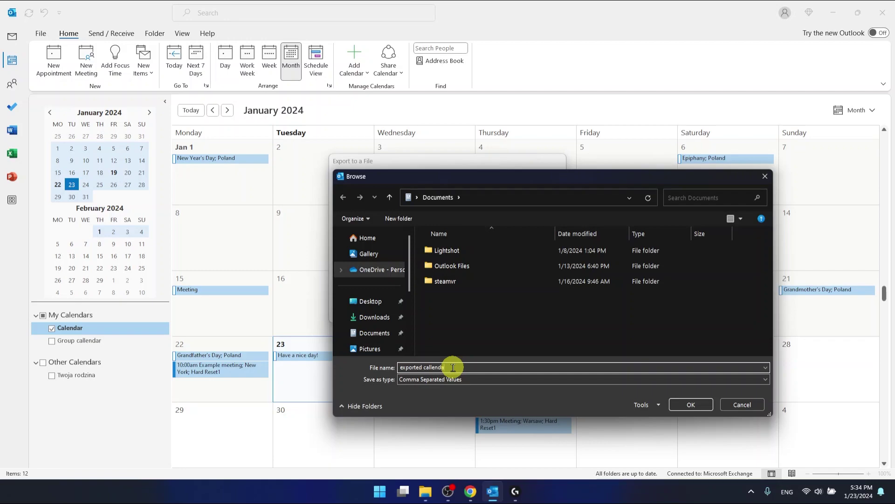
{"action": "left_click", "coordinate": [692, 404]}
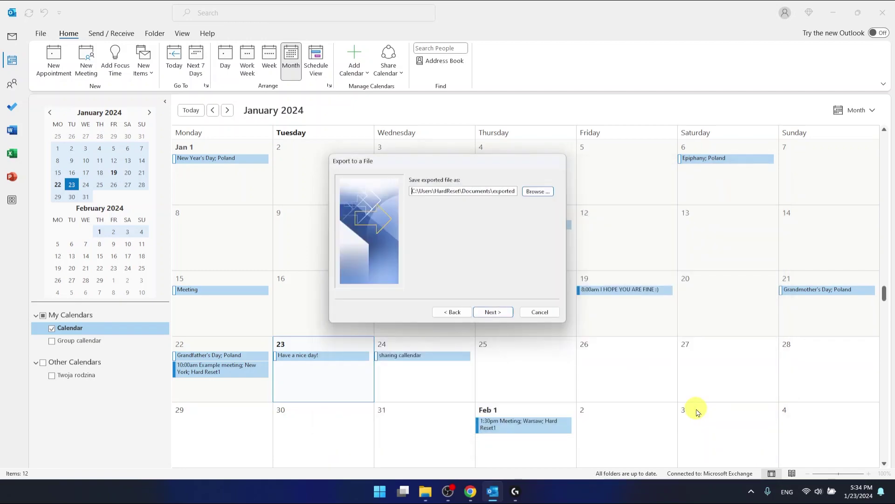
Keep Export "Appointments" from folder: Calendar checked and finish the wizard.
{"action": "left_click", "coordinate": [491, 312]}
{"action": "left_click", "coordinate": [491, 312]}
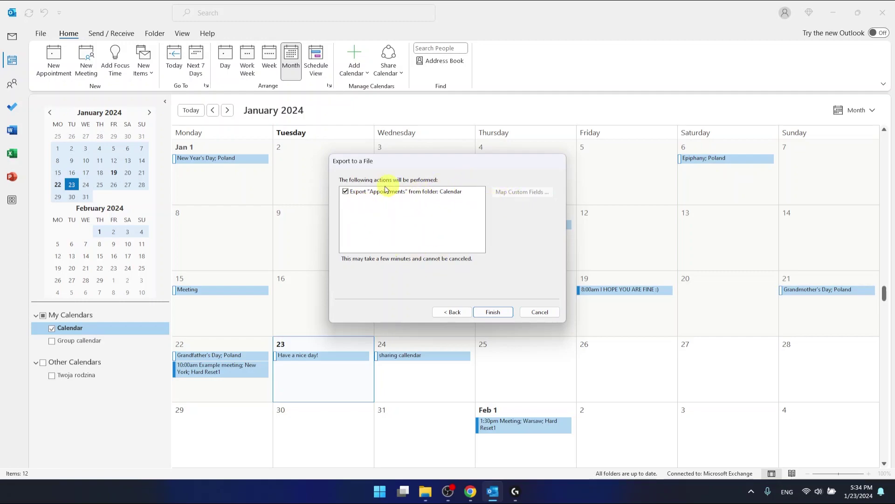
{"action": "left_click", "coordinate": [346, 191]}
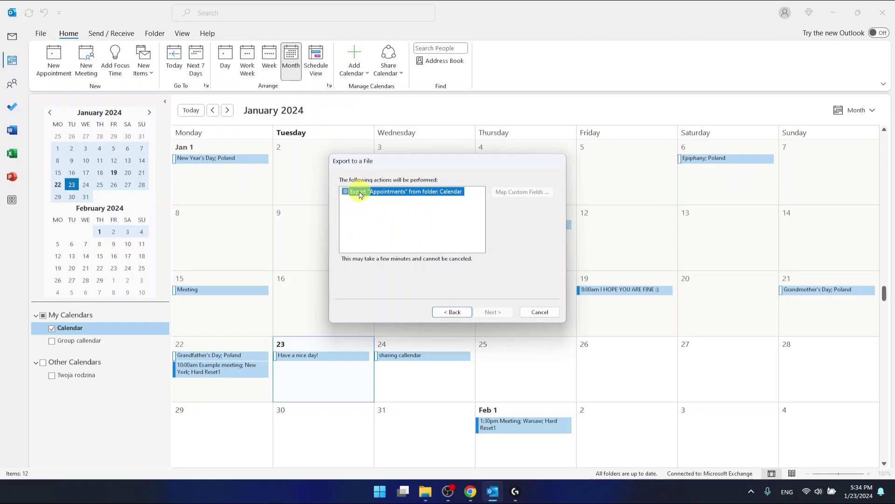
{"action": "left_click", "coordinate": [371, 229]}
{"action": "left_click", "coordinate": [346, 192]}
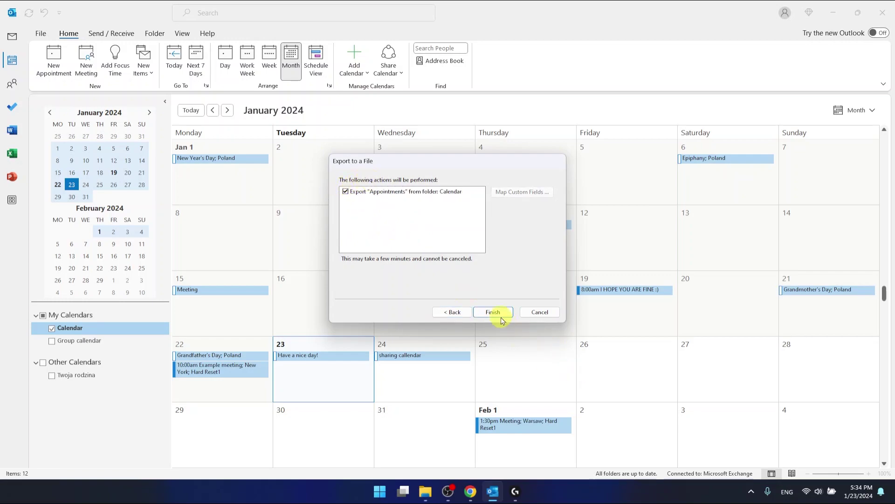
{"action": "left_click", "coordinate": [495, 312]}
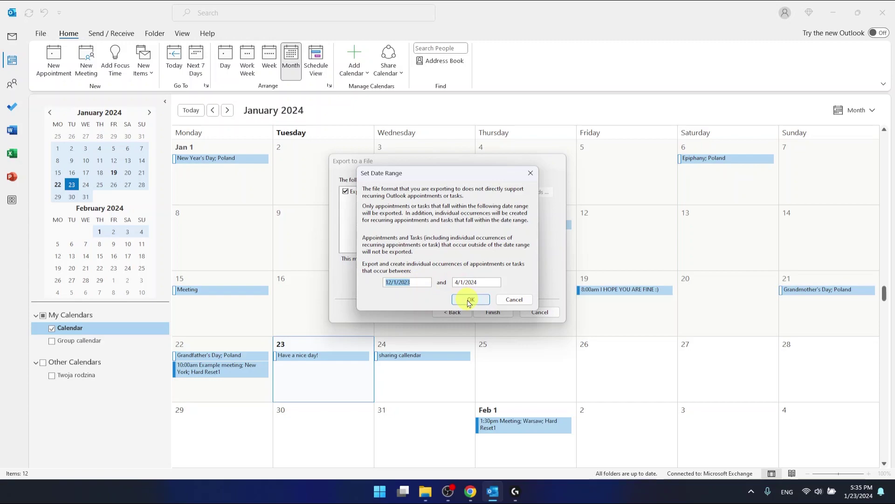
Accept the 12/1/2023–4/1/2024 date range to run the calendar export.
{"action": "left_click", "coordinate": [470, 300]}
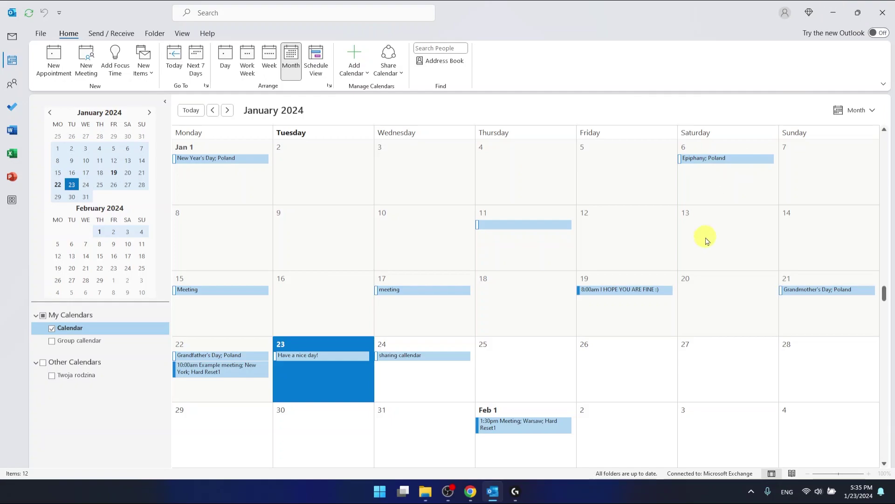
{"action": "scroll", "coordinate": [746, 243], "scroll_direction": "up", "scroll_amount": 3}
{"action": "scroll", "coordinate": [840, 261], "scroll_direction": "up", "scroll_amount": 2}
{"action": "left_click_drag", "start_coordinate": [885, 276], "coordinate": [883, 230]}
Review the December 2023 to March 2024 months, then minimize Outlook.
{"action": "scroll", "coordinate": [714, 240], "scroll_direction": "down", "scroll_amount": 3}
{"action": "scroll", "coordinate": [643, 234], "scroll_direction": "down", "scroll_amount": 4}
{"action": "scroll", "coordinate": [646, 235], "scroll_direction": "down", "scroll_amount": 4}
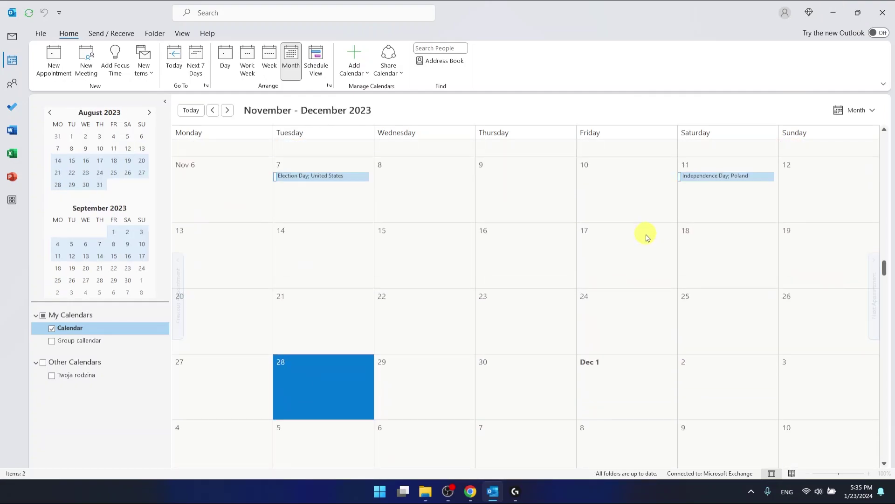
{"action": "scroll", "coordinate": [646, 234], "scroll_direction": "down", "scroll_amount": 4}
{"action": "scroll", "coordinate": [662, 236], "scroll_direction": "down", "scroll_amount": 5}
{"action": "scroll", "coordinate": [674, 239], "scroll_direction": "down", "scroll_amount": 4}
{"action": "scroll", "coordinate": [676, 240], "scroll_direction": "down", "scroll_amount": 4}
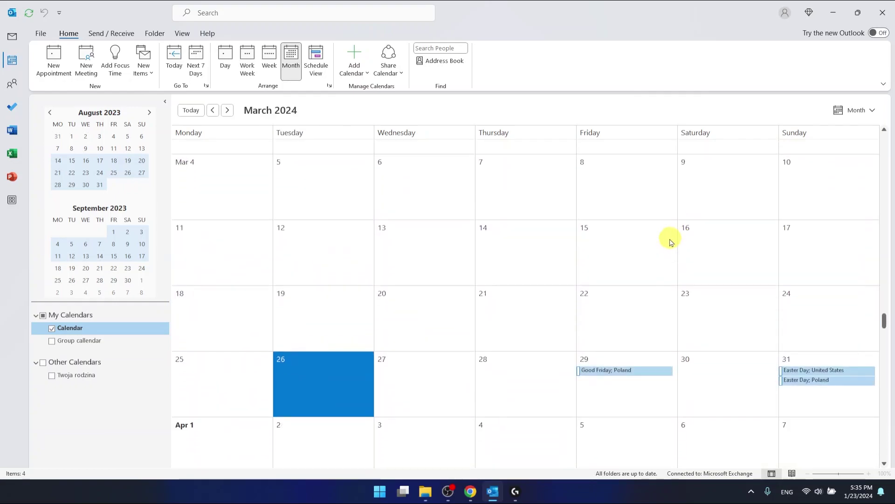
{"action": "scroll", "coordinate": [670, 238], "scroll_direction": "down", "scroll_amount": 2}
{"action": "scroll", "coordinate": [646, 246], "scroll_direction": "up", "scroll_amount": 2}
{"action": "scroll", "coordinate": [675, 233], "scroll_direction": "up", "scroll_amount": 2}
{"action": "scroll", "coordinate": [662, 236], "scroll_direction": "up", "scroll_amount": 2}
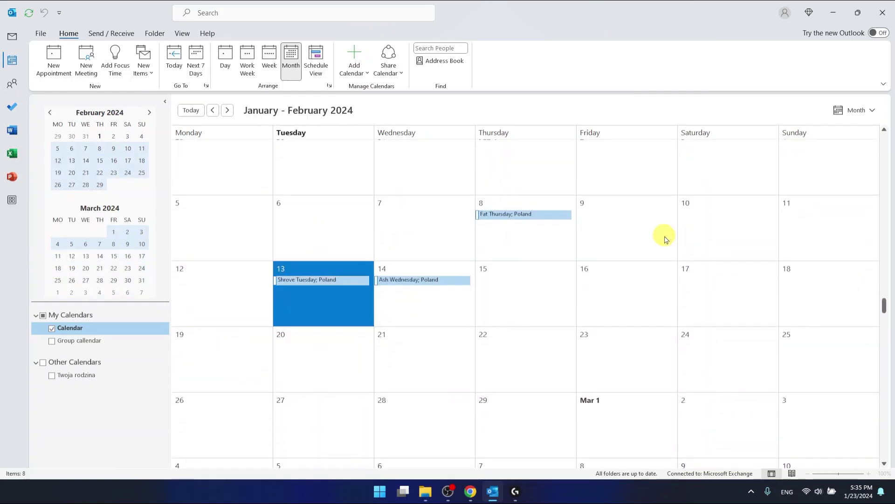
{"action": "scroll", "coordinate": [658, 236], "scroll_direction": "up", "scroll_amount": 3}
{"action": "scroll", "coordinate": [495, 207], "scroll_direction": "up", "scroll_amount": 1}
{"action": "scroll", "coordinate": [500, 211], "scroll_direction": "up", "scroll_amount": 2}
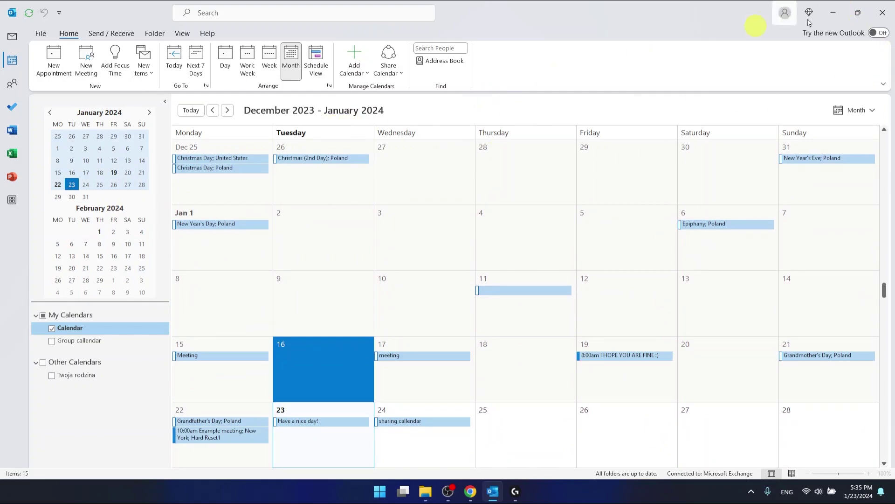
{"action": "left_click", "coordinate": [835, 14]}
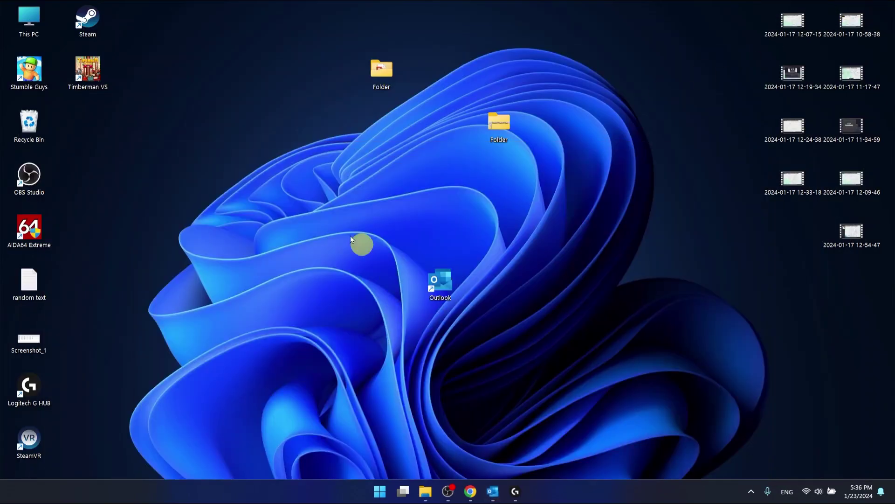
Open the 'exported callendar' CSV from Documents in Excel.
{"action": "left_click", "coordinate": [430, 496]}
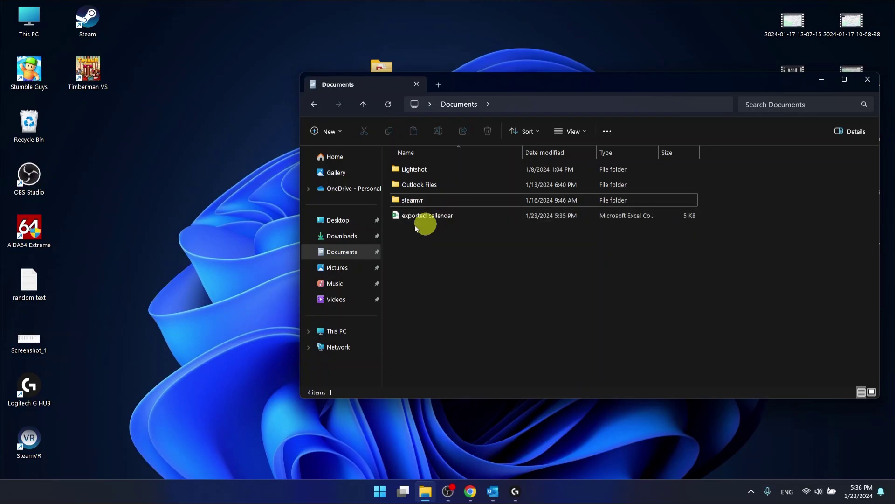
{"action": "left_click", "coordinate": [499, 217]}
{"action": "double_click", "coordinate": [499, 218]}
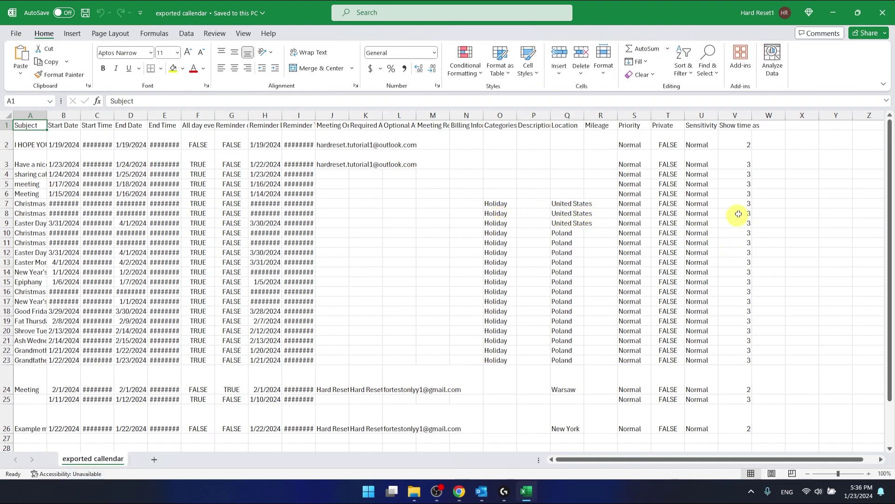
{"action": "scroll", "coordinate": [748, 205], "scroll_direction": "down", "scroll_amount": 1}
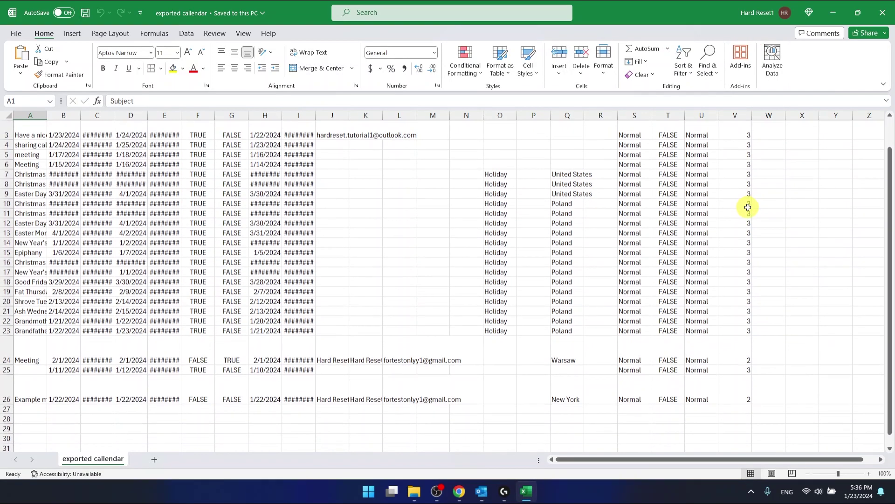
{"action": "scroll", "coordinate": [747, 212], "scroll_direction": "up", "scroll_amount": 1}
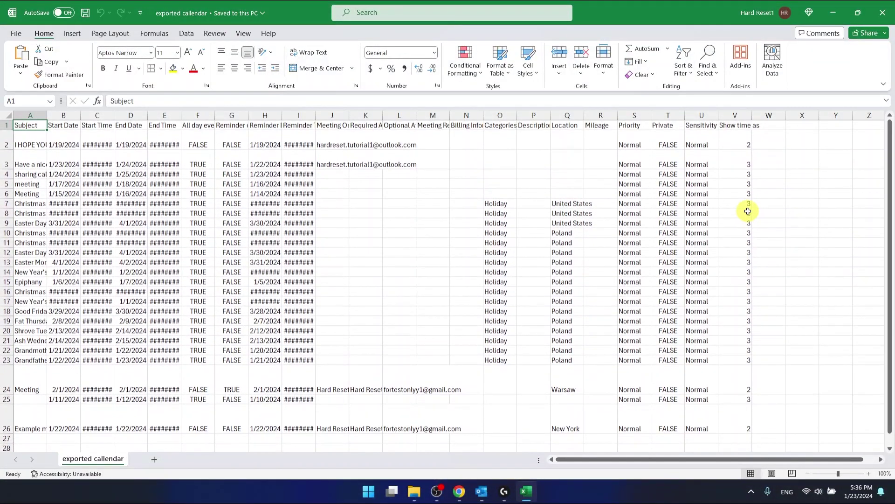
{"action": "scroll", "coordinate": [748, 212], "scroll_direction": "down", "scroll_amount": 3}
{"action": "scroll", "coordinate": [747, 211], "scroll_direction": "up", "scroll_amount": 3}
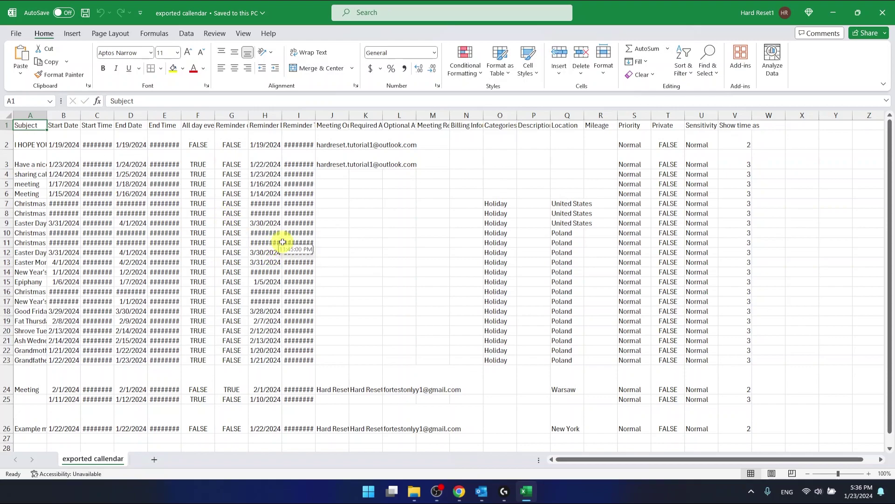
{"action": "scroll", "coordinate": [283, 242], "scroll_direction": "down", "scroll_amount": 1}
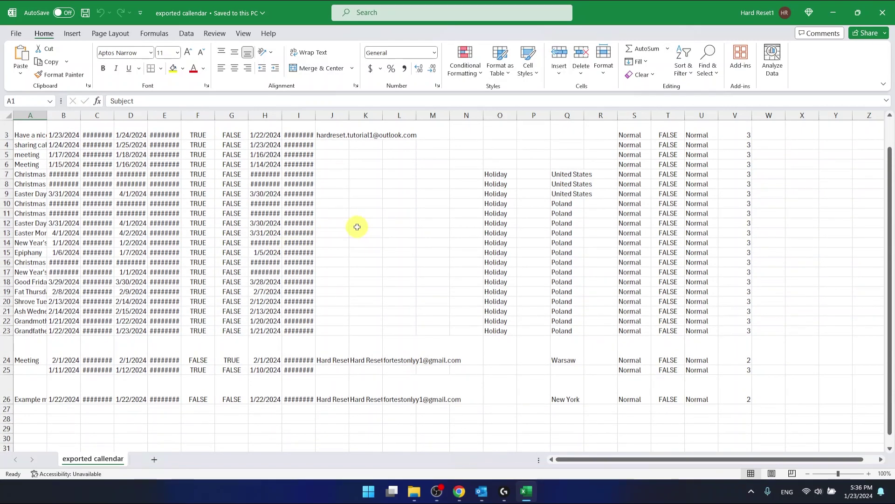
Close Excel and return to Outlook's December 2023 – January 2024 calendar.
{"action": "left_click", "coordinate": [882, 13]}
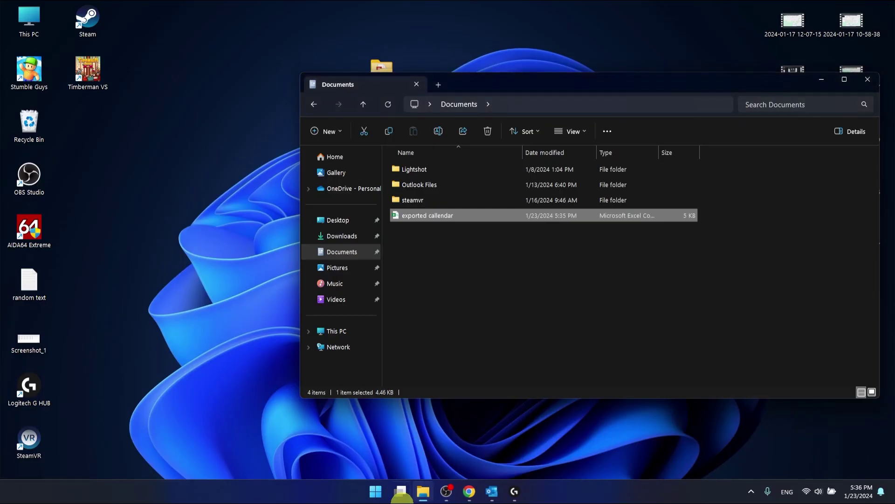
{"action": "left_click", "coordinate": [499, 490]}
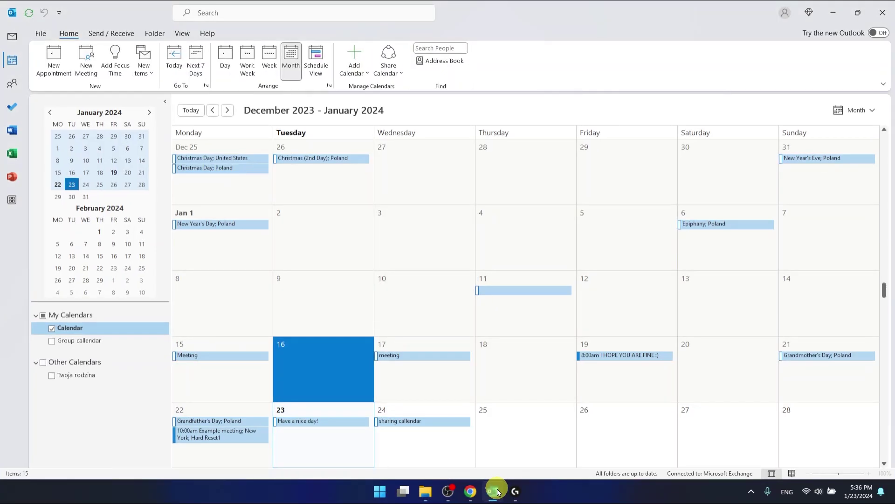